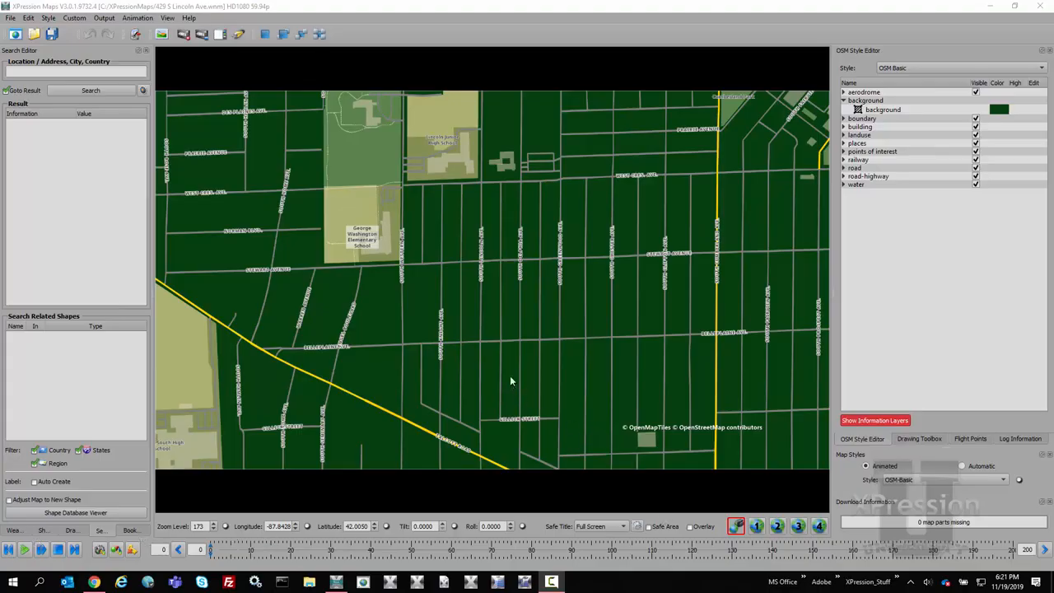
# Step: Pick a minor street on the map to find its style layer and set the minor road color to light grey #e3e3e3
pyautogui.scroll(3, 510, 379)
pyautogui.scroll(10, 510, 382)
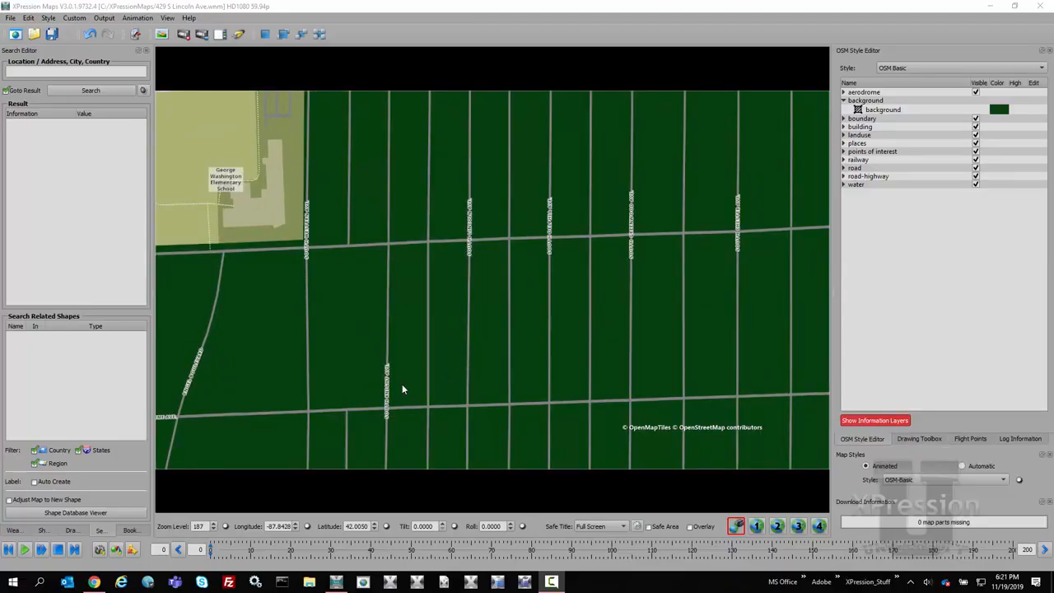
pyautogui.click(468, 321)
pyautogui.click(469, 322)
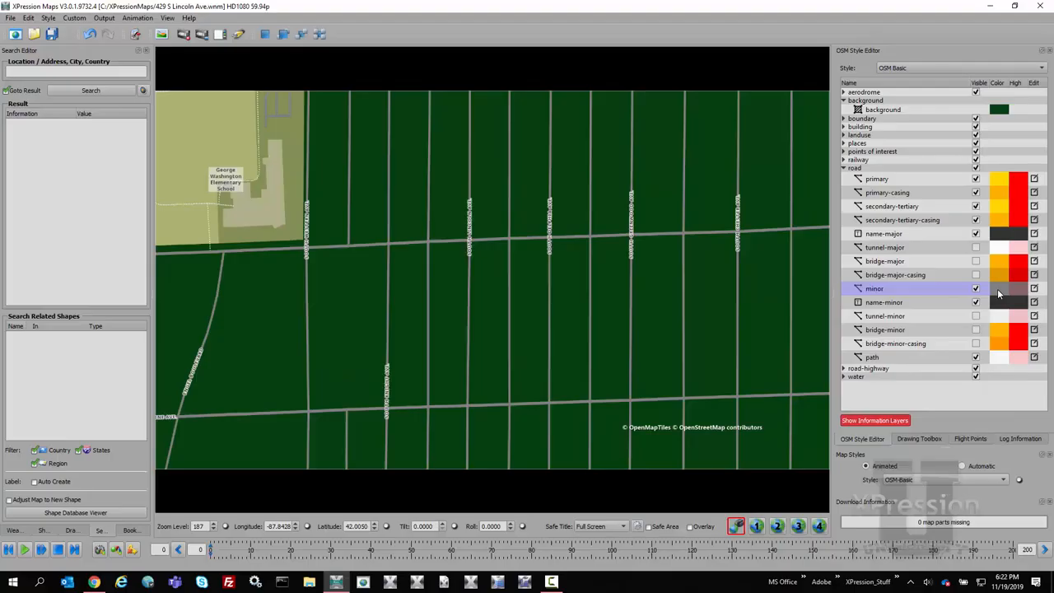
pyautogui.click(934, 490)
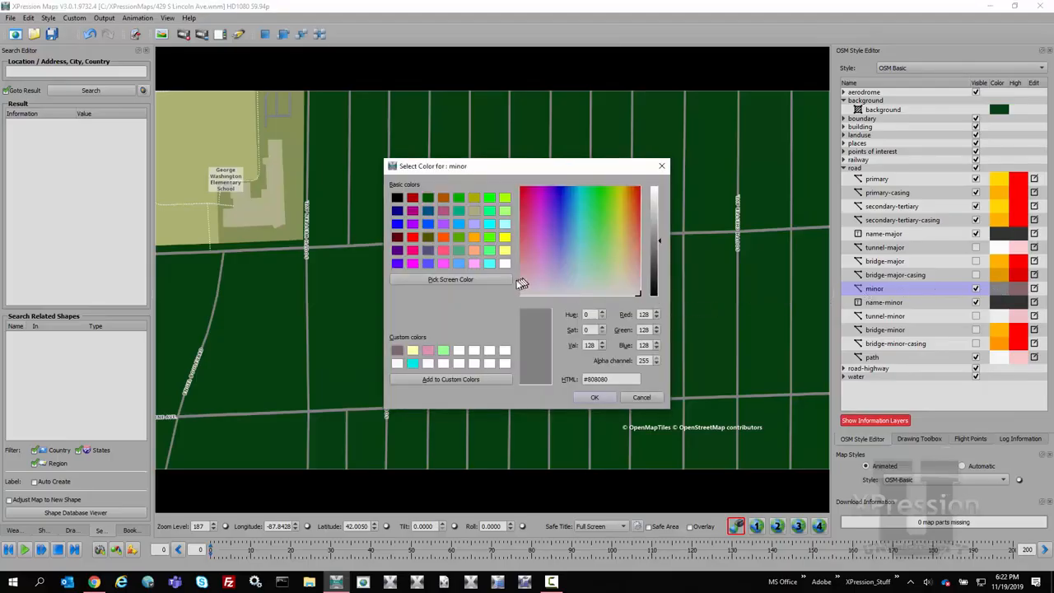
pyautogui.moveTo(659, 240); pyautogui.dragTo(658, 201)
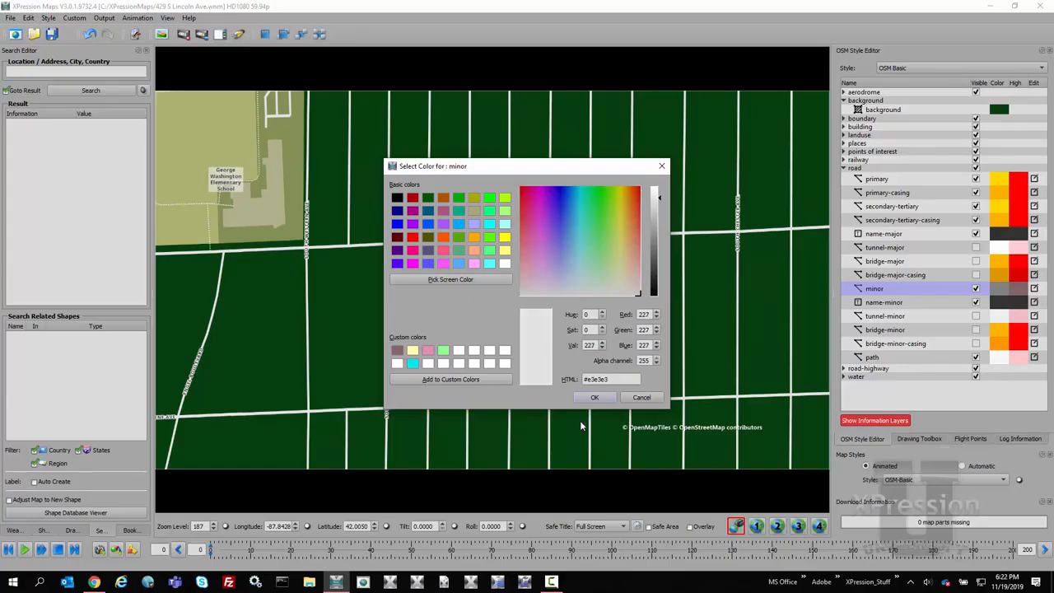
pyautogui.click(594, 397)
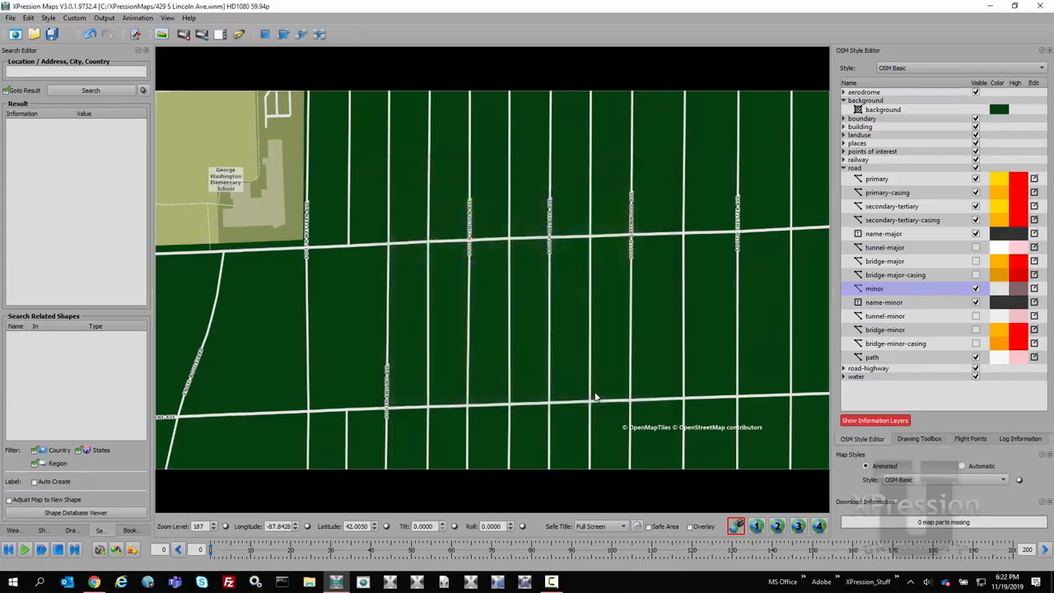
# Step: Set the line width of the minor road layer to 3.0 in its layer parameters
pyautogui.click(1034, 288)
pyautogui.moveTo(536, 22); pyautogui.dragTo(758, 220)
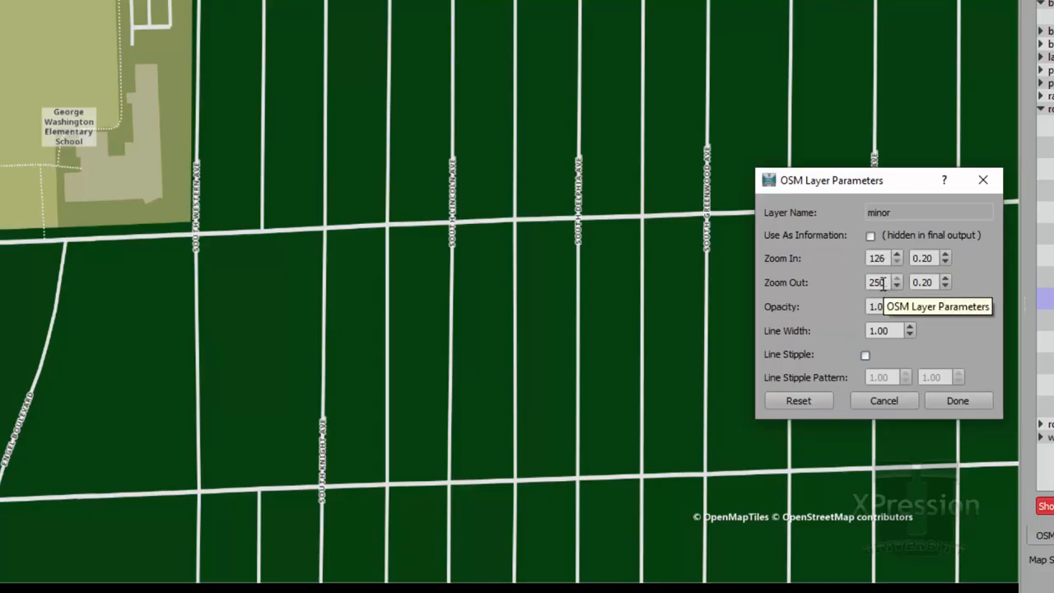
pyautogui.click(911, 328)
pyautogui.click(910, 328)
pyautogui.click(910, 327)
pyautogui.click(911, 328)
pyautogui.click(910, 327)
pyautogui.click(910, 328)
pyautogui.click(910, 327)
pyautogui.click(910, 328)
pyautogui.click(911, 328)
pyautogui.click(910, 328)
pyautogui.click(910, 328)
pyautogui.click(910, 328)
pyautogui.click(911, 327)
pyautogui.click(910, 327)
pyautogui.click(911, 328)
pyautogui.click(911, 328)
pyautogui.click(911, 327)
pyautogui.click(910, 328)
pyautogui.click(911, 327)
pyautogui.click(876, 330)
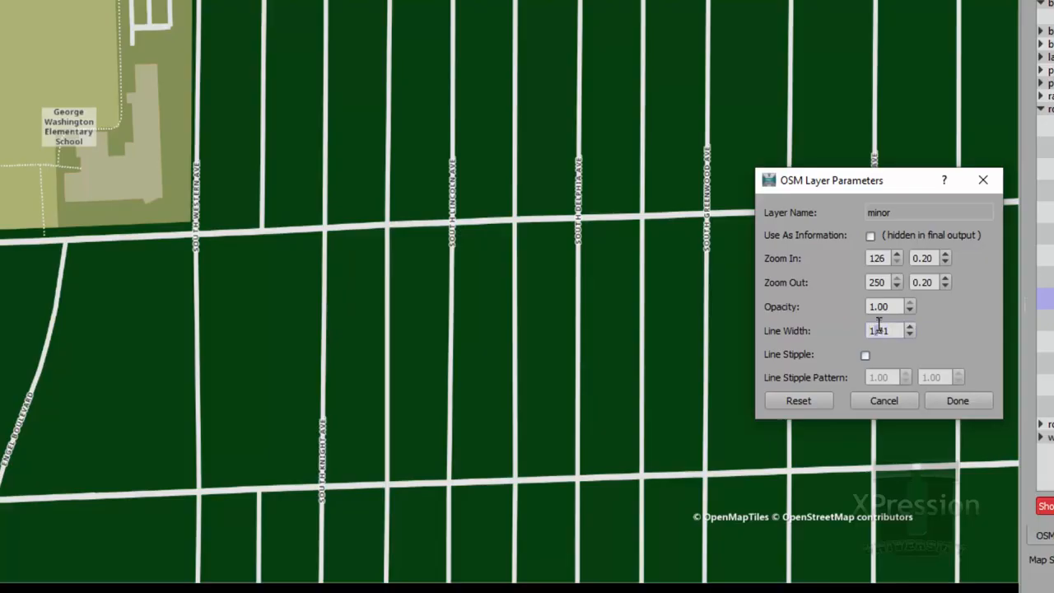
pyautogui.tripleClick(886, 330)
pyautogui.write('3.0')
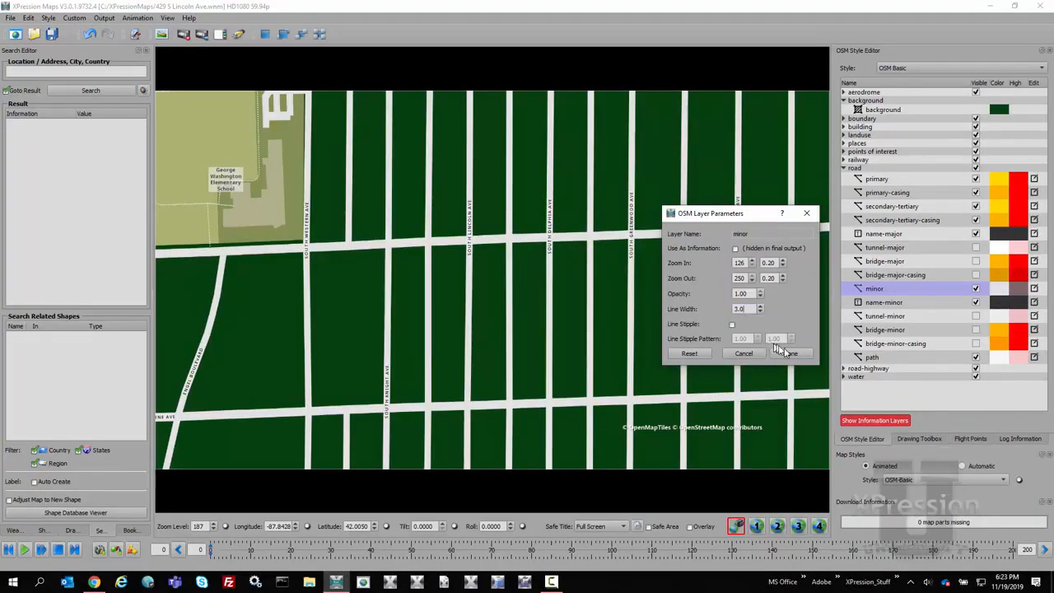
pyautogui.click(786, 353)
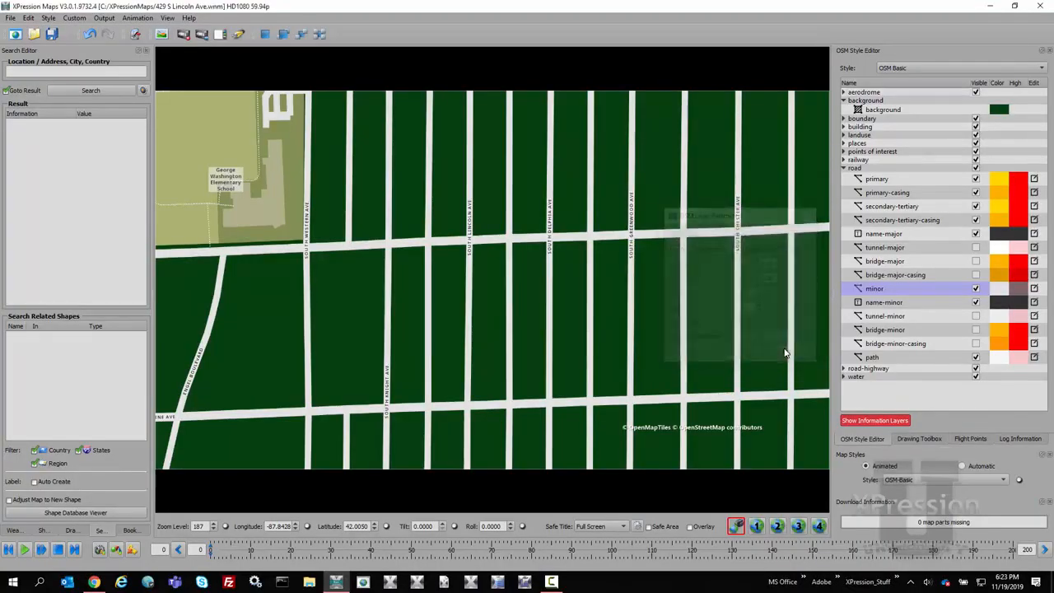
# Step: Check the wider minor roads at several zoom levels and set the minor layer's line width to 1
pyautogui.scroll(-5, 605, 325)
pyautogui.scroll(-6, 598, 323)
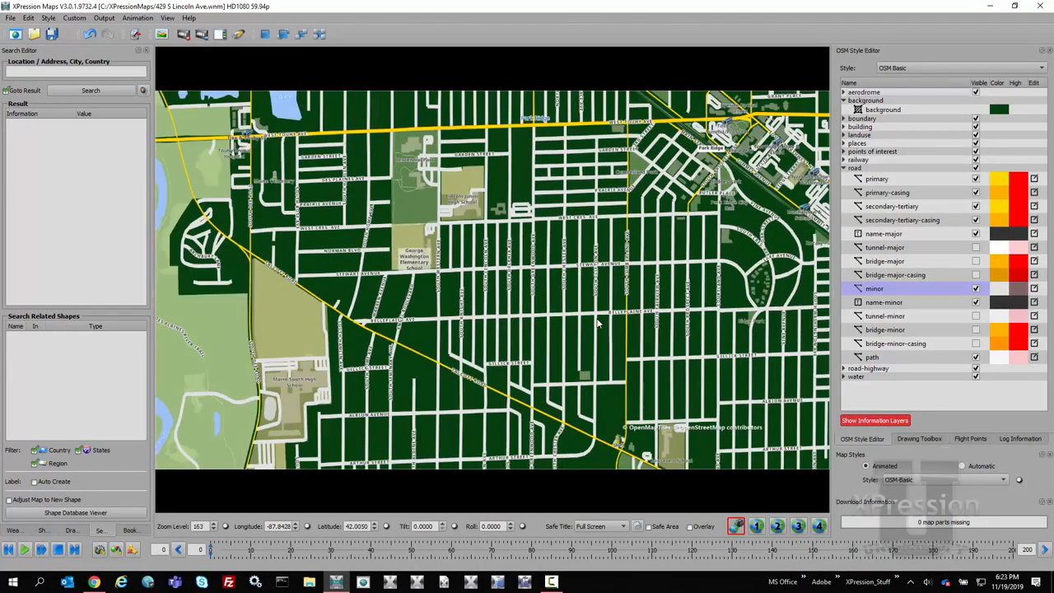
pyautogui.scroll(5, 598, 323)
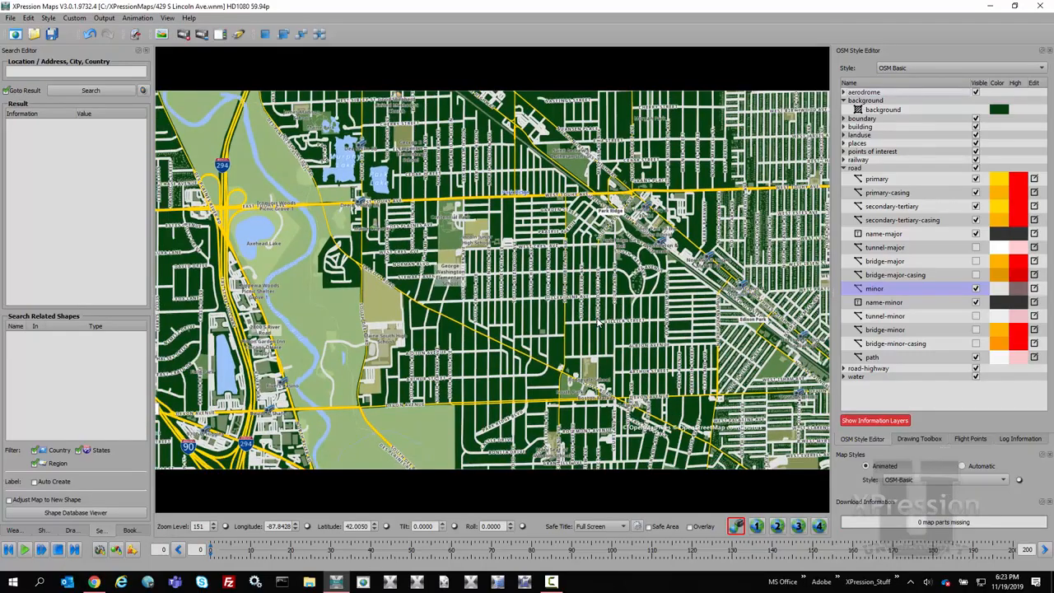
pyautogui.scroll(6, 598, 324)
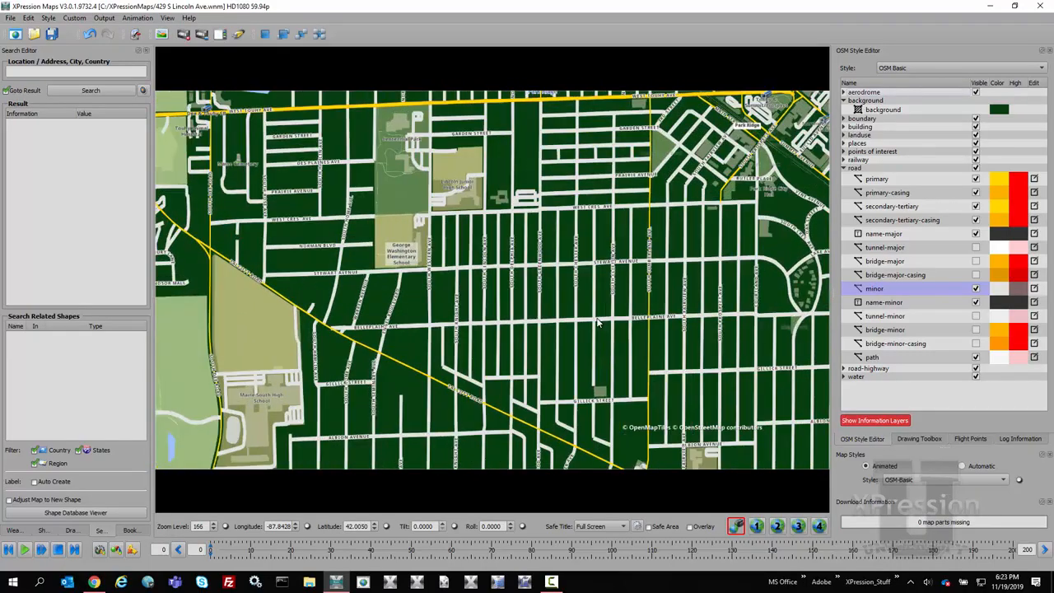
pyautogui.scroll(3, 597, 323)
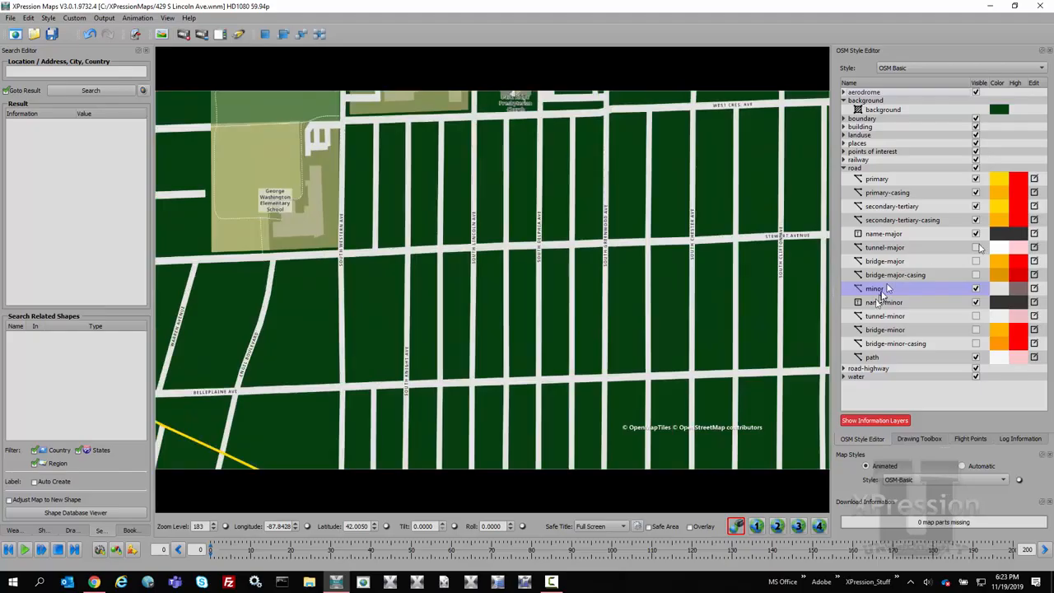
pyautogui.click(1034, 289)
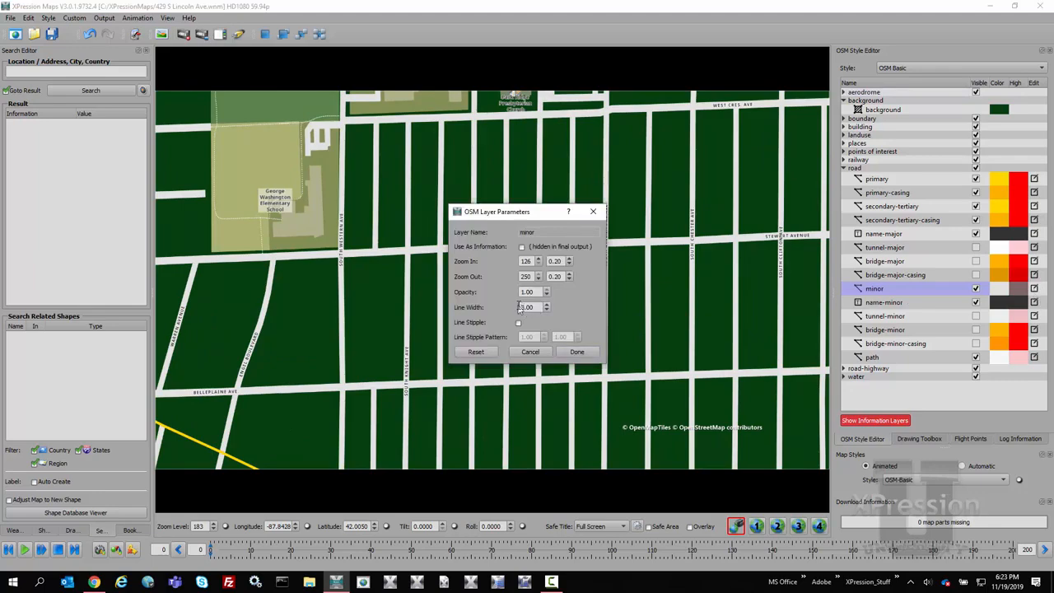
pyautogui.press('Delete')
pyautogui.write('1')
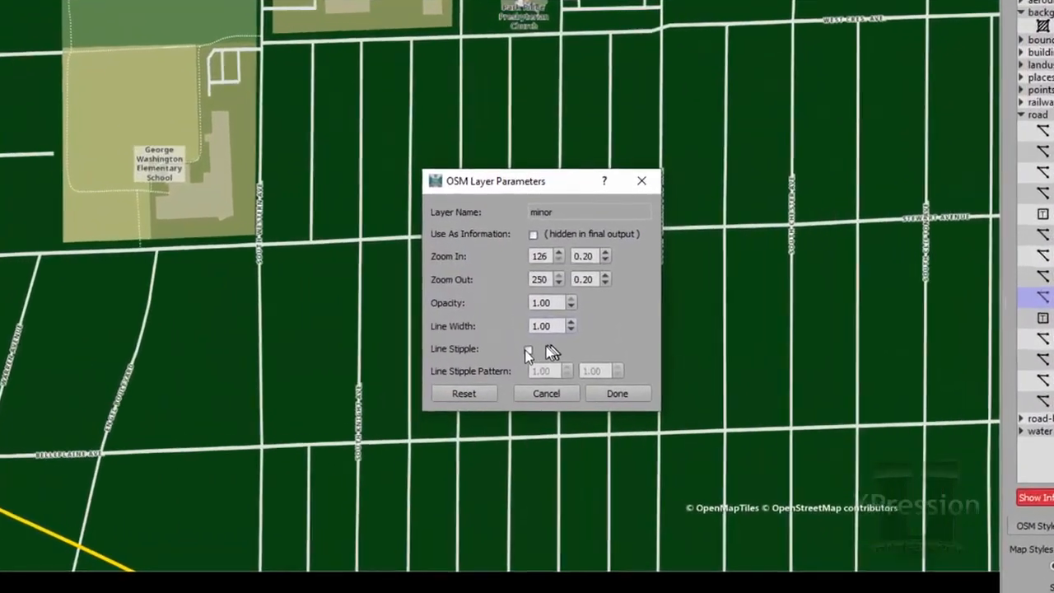
# Step: Try line stipple with a second pattern value of 0.50 on the minor roads, and turn stippling back off
pyautogui.click(527, 352)
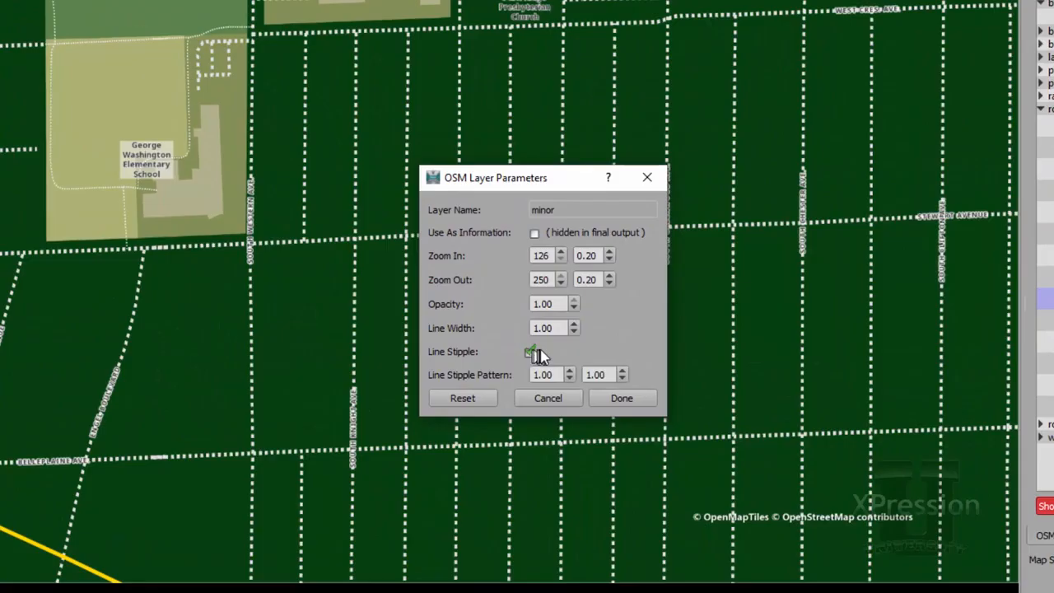
pyautogui.doubleClick(602, 374)
pyautogui.tripleClick(605, 374)
pyautogui.press('BackSpace')
pyautogui.write('.50')
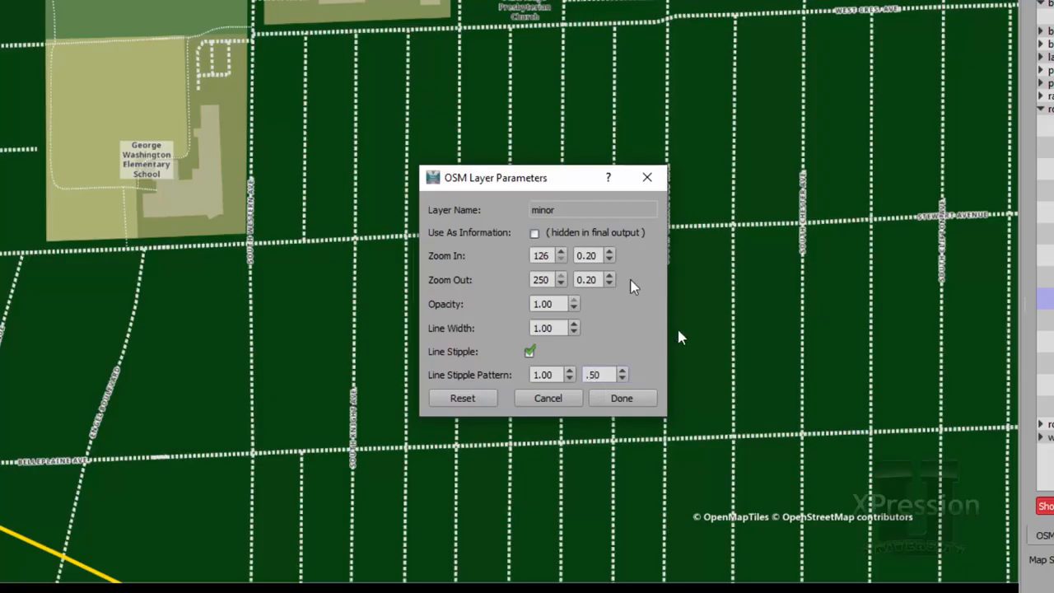
pyautogui.click(597, 262)
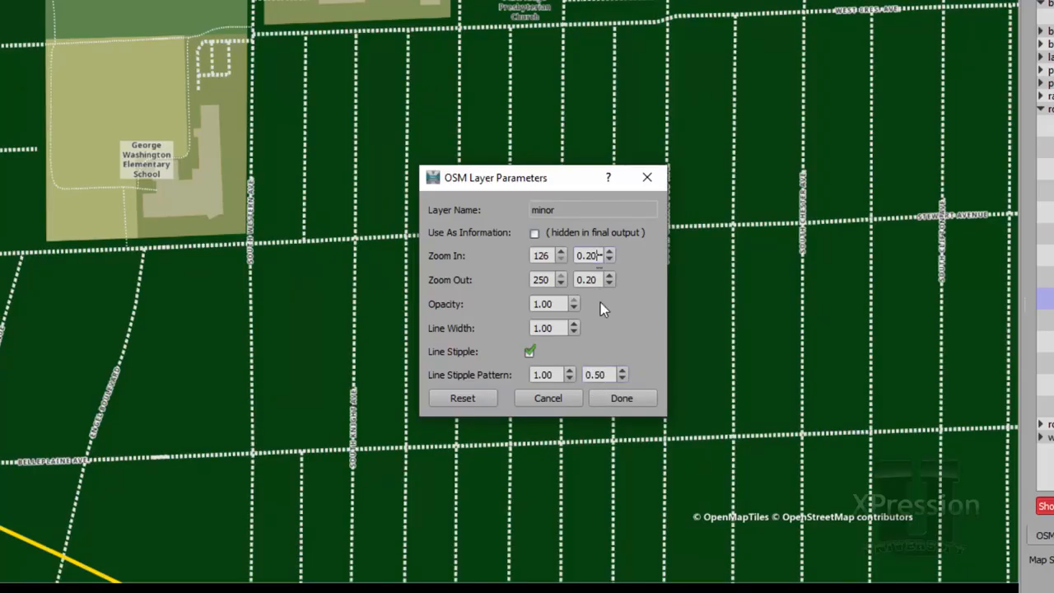
pyautogui.click(528, 352)
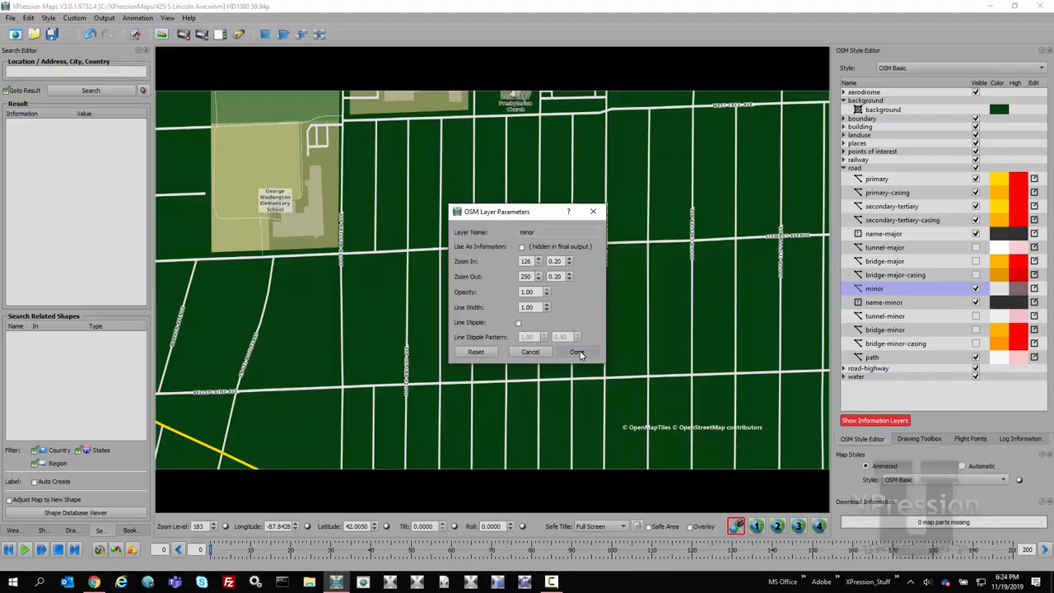
pyautogui.click(623, 398)
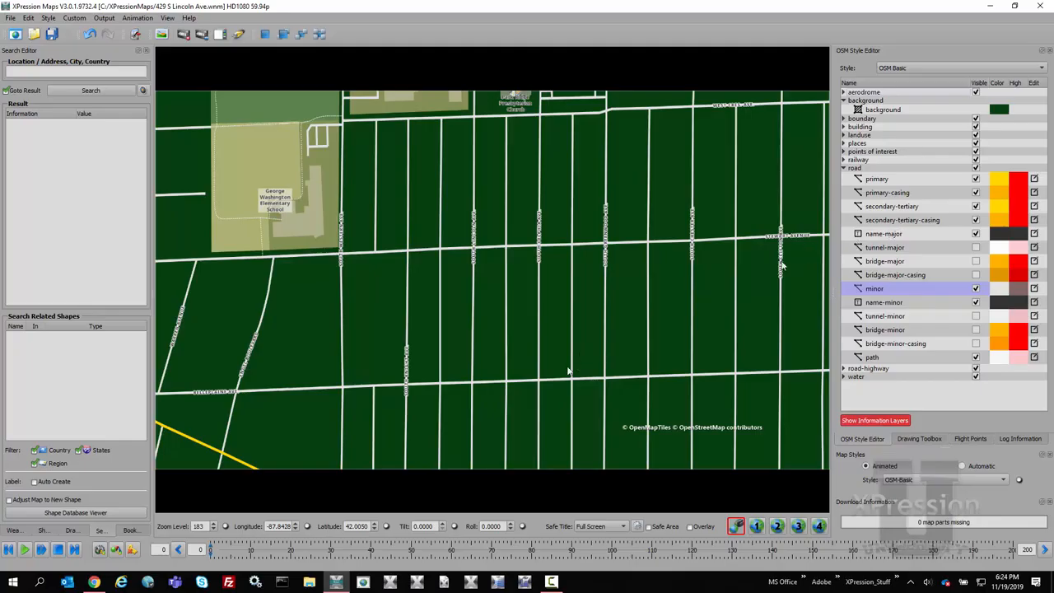
# Step: Pick the diagonal yellow road to find its style layer and set the secondary-tertiary-casing color to light cyan #aaffff
pyautogui.moveTo(580, 344); pyautogui.dragTo(640, 218)
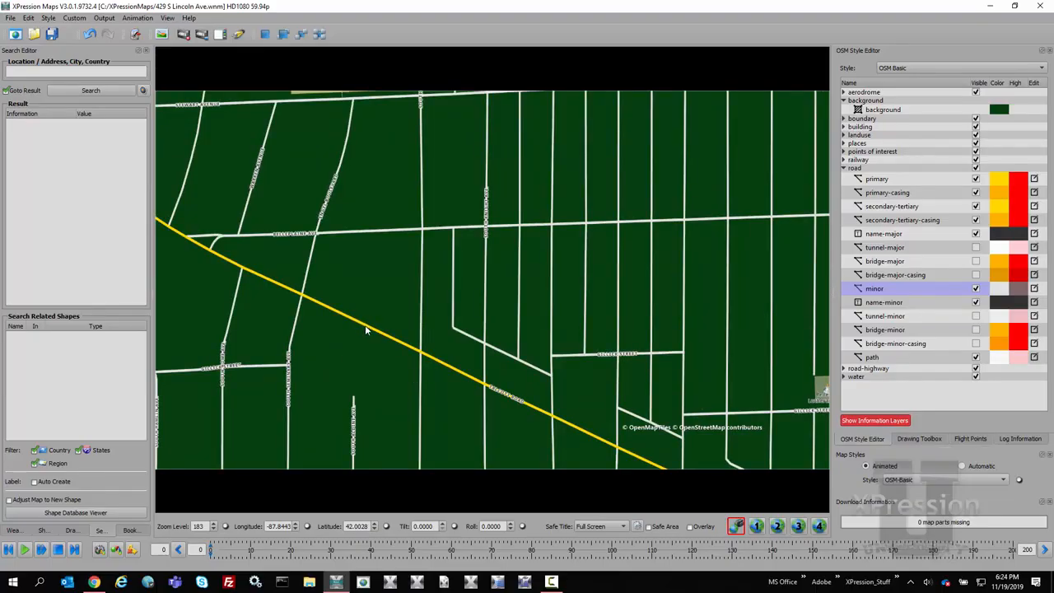
pyautogui.click(365, 326)
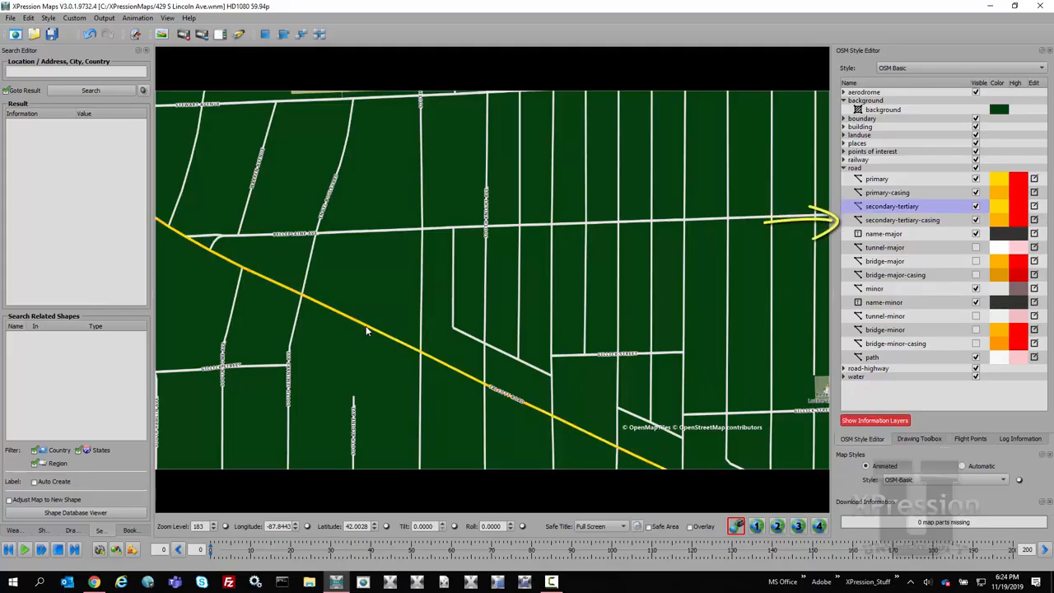
pyautogui.scroll(2, 432, 353)
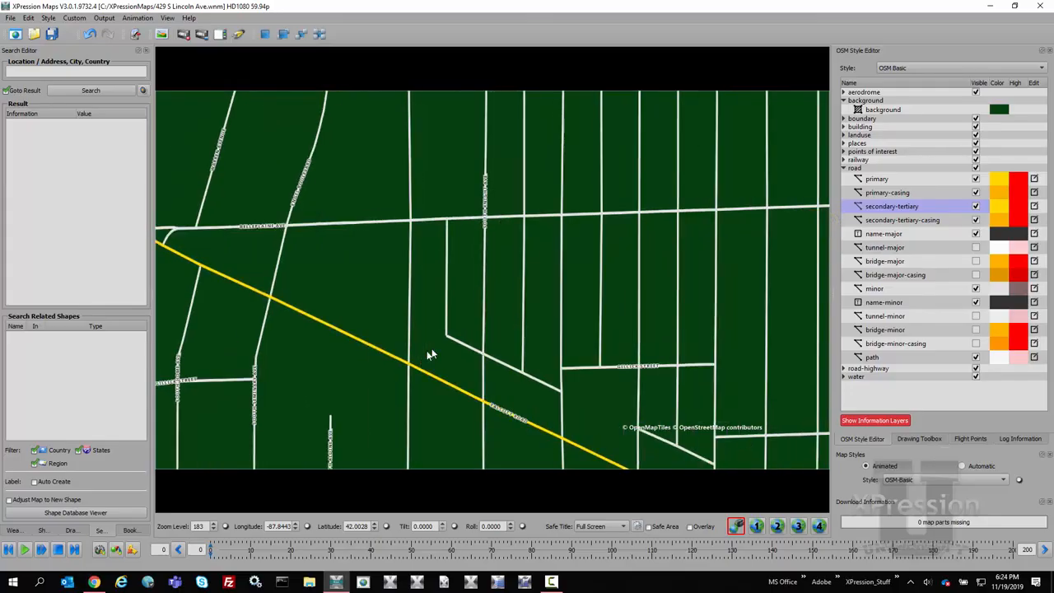
pyautogui.scroll(4, 429, 354)
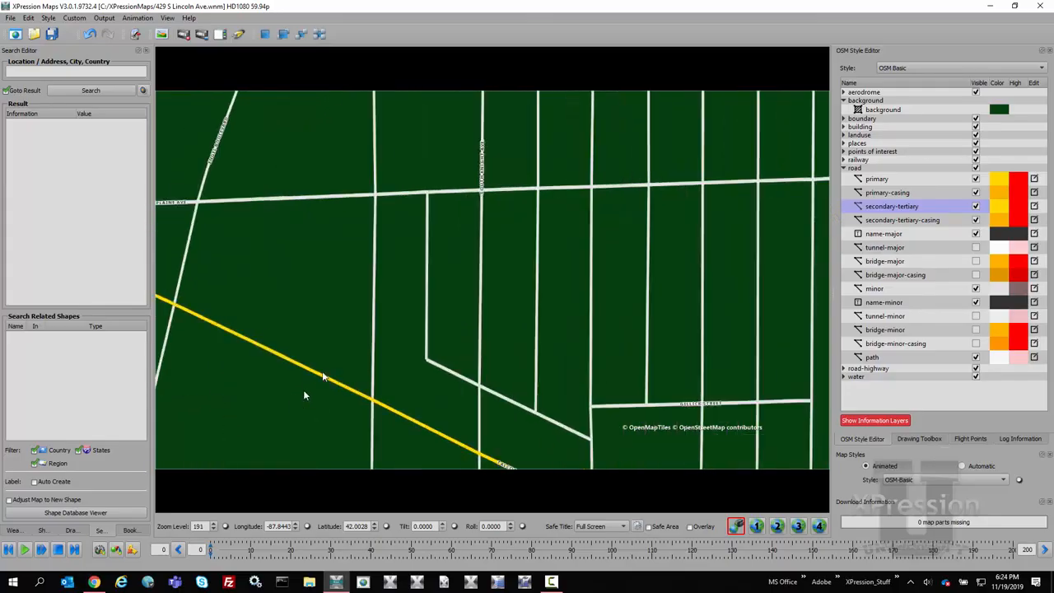
pyautogui.scroll(2, 303, 395)
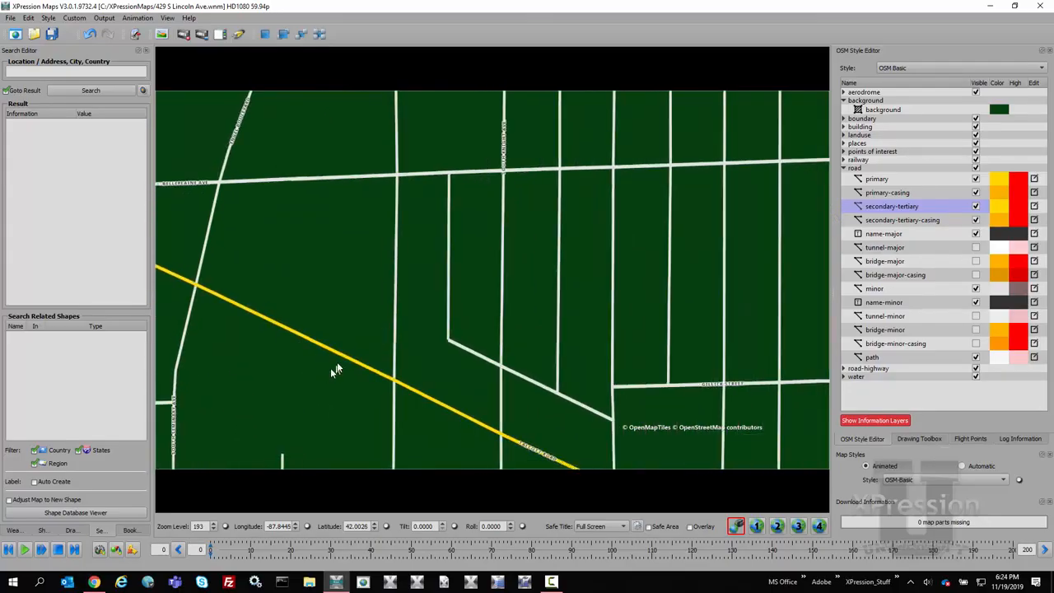
pyautogui.moveTo(333, 369); pyautogui.dragTo(341, 365)
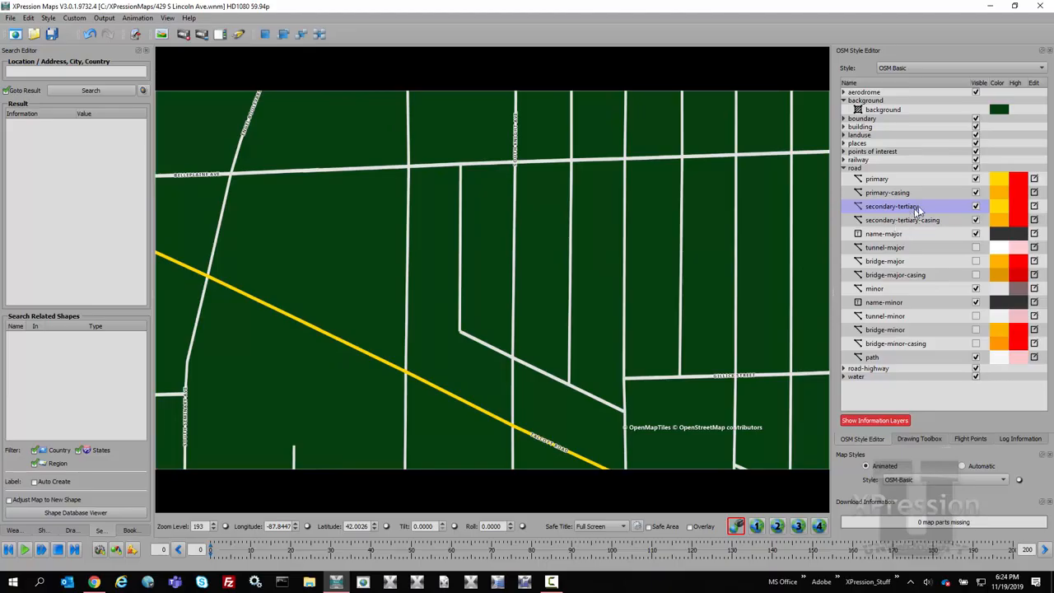
pyautogui.click(996, 220)
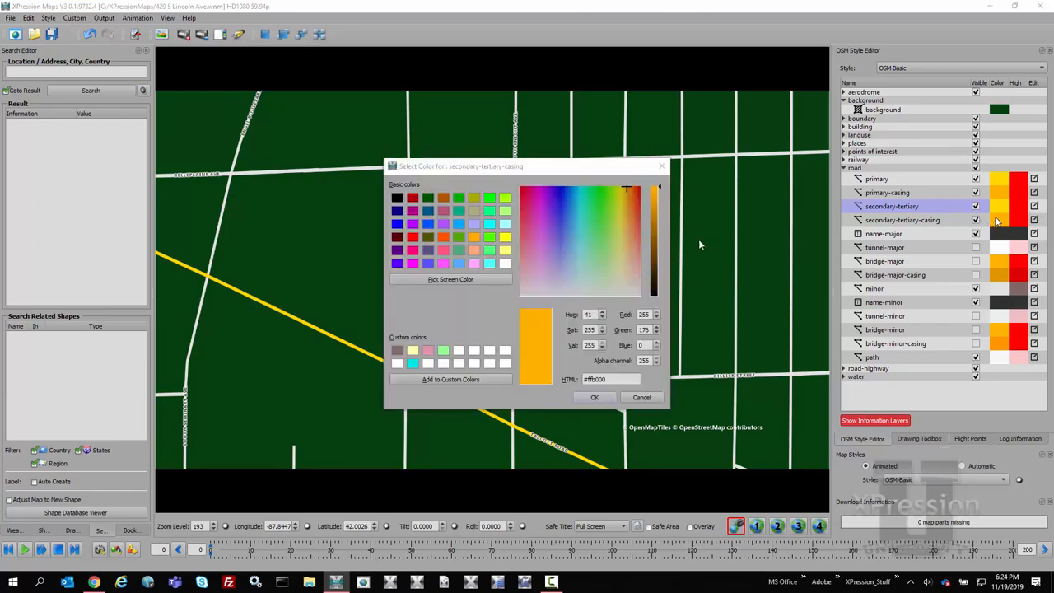
pyautogui.click(504, 223)
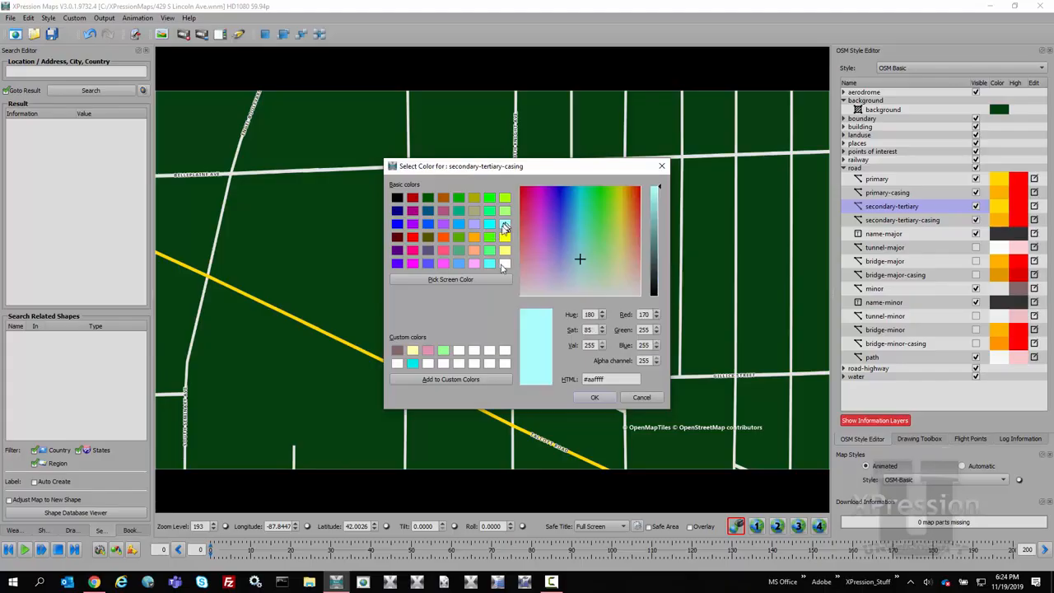
pyautogui.click(591, 397)
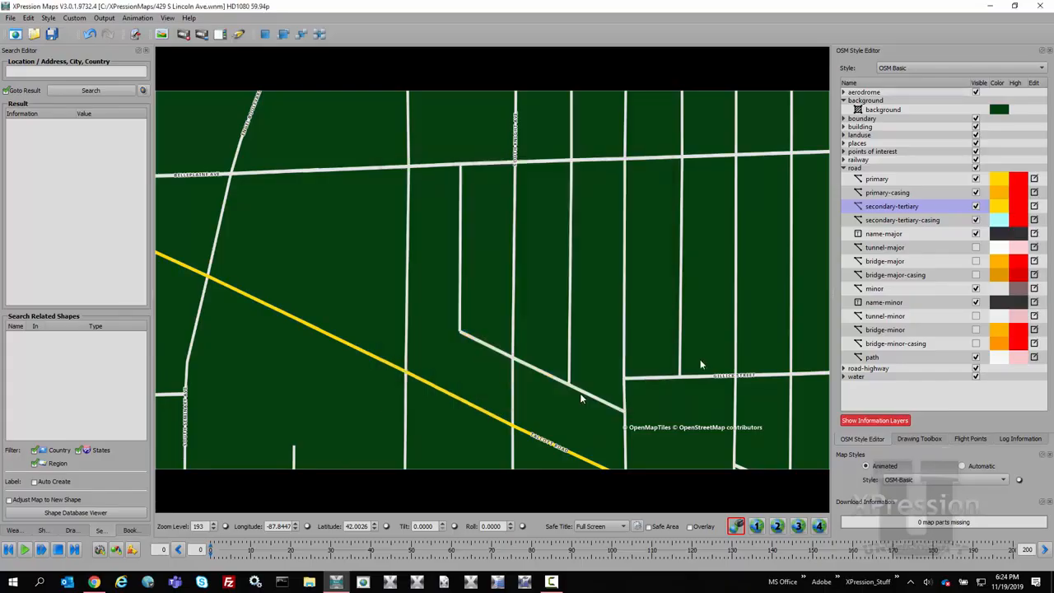
# Step: Change the secondary-tertiary road color to purple #aa55ff
pyautogui.click(999, 207)
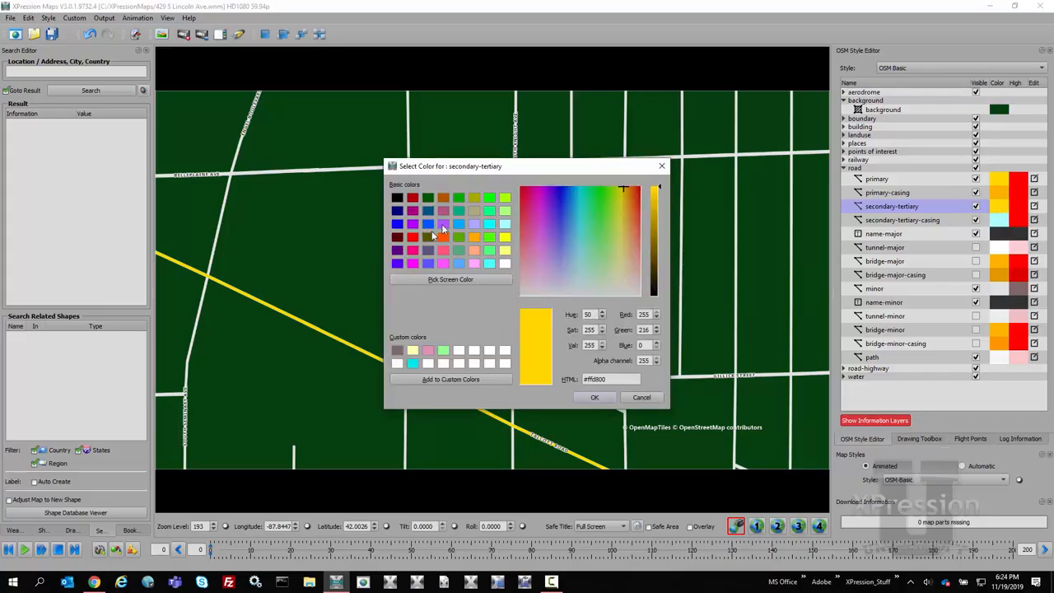
pyautogui.click(442, 222)
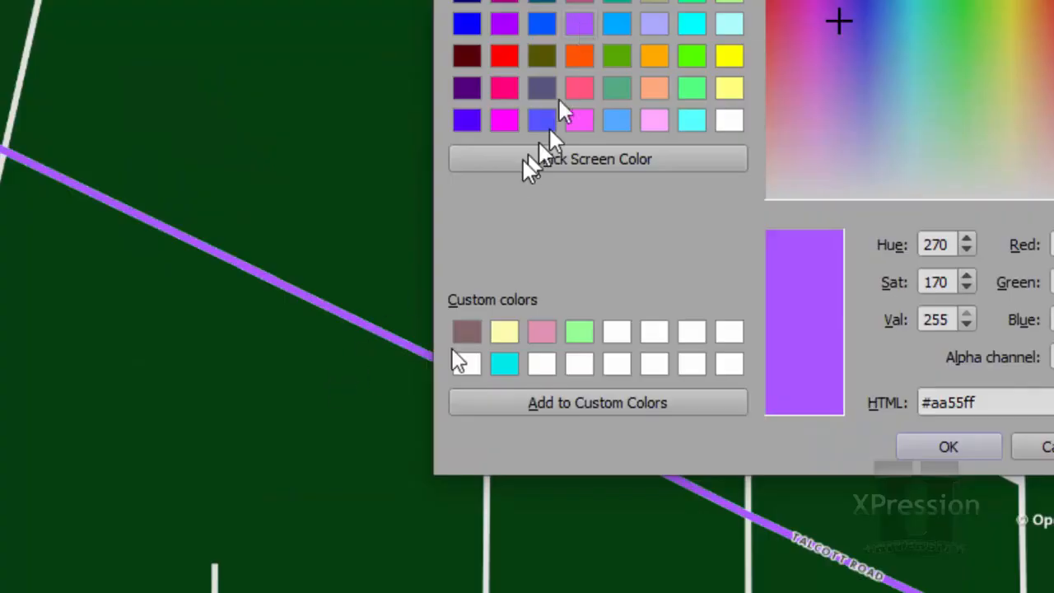
pyautogui.click(945, 447)
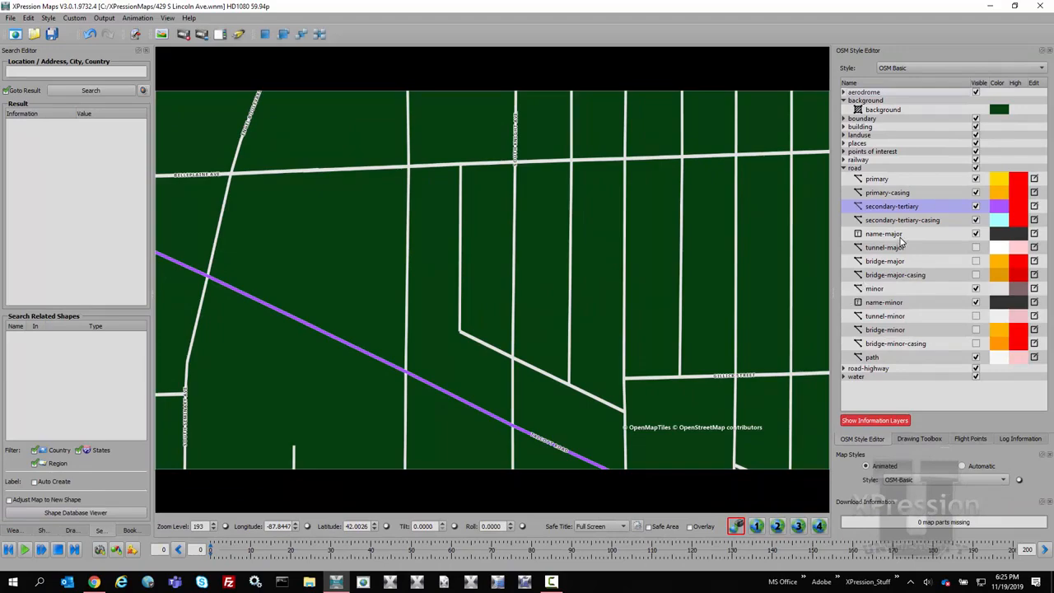
# Step: Highlight the diagonal purple road on the map and set the secondary-tertiary highlight color to bright green #00ff00
pyautogui.click(394, 370)
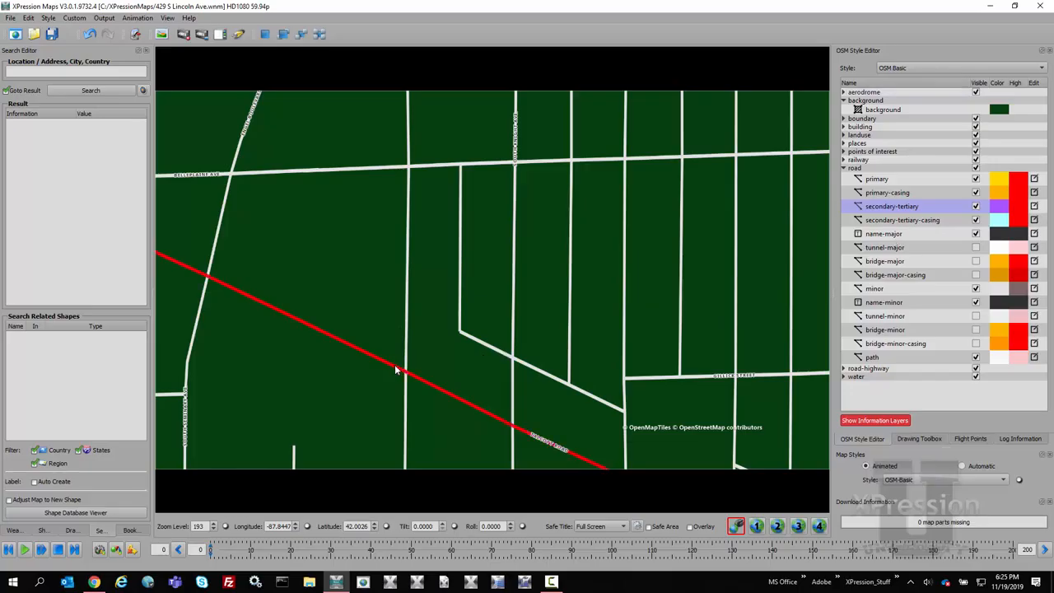
pyautogui.click(1021, 210)
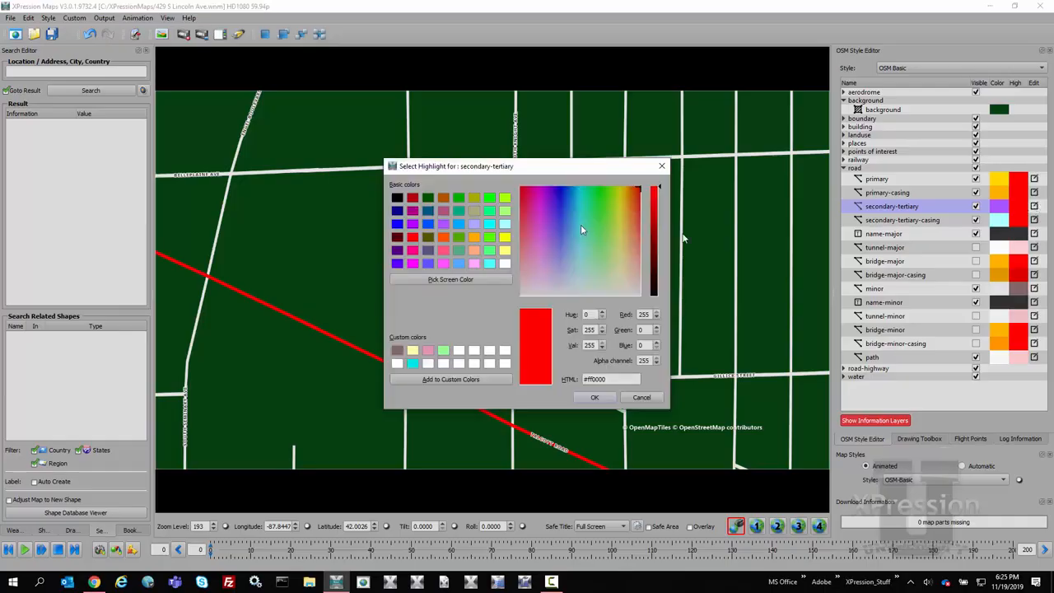
pyautogui.click(490, 200)
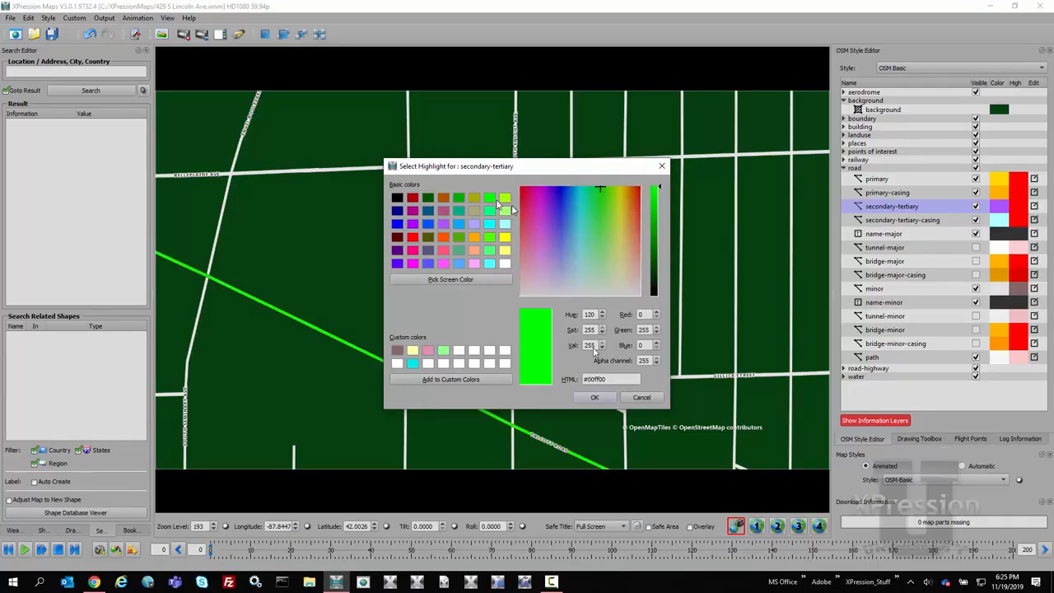
pyautogui.click(596, 400)
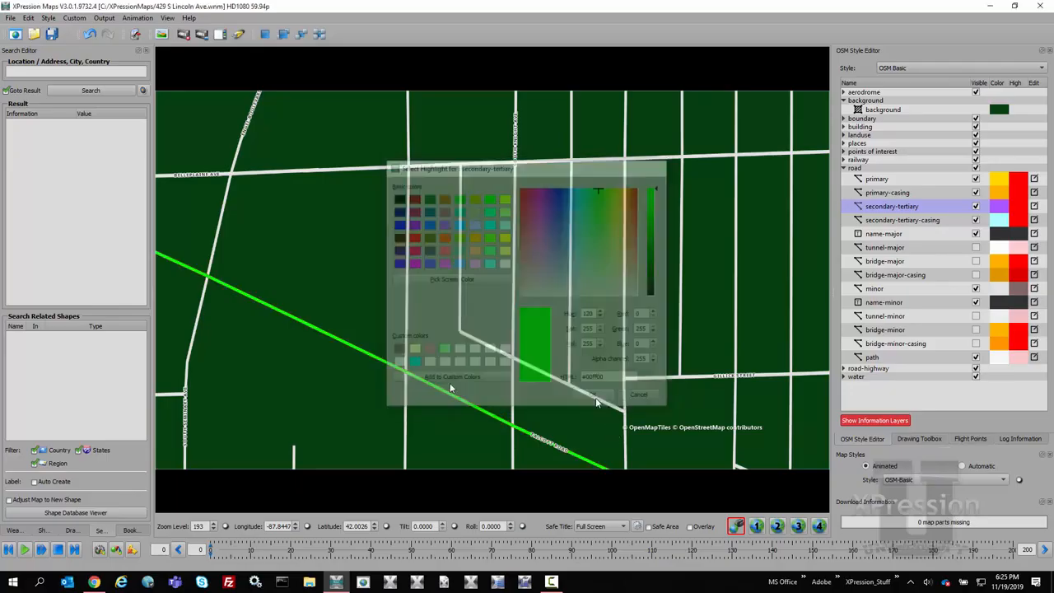